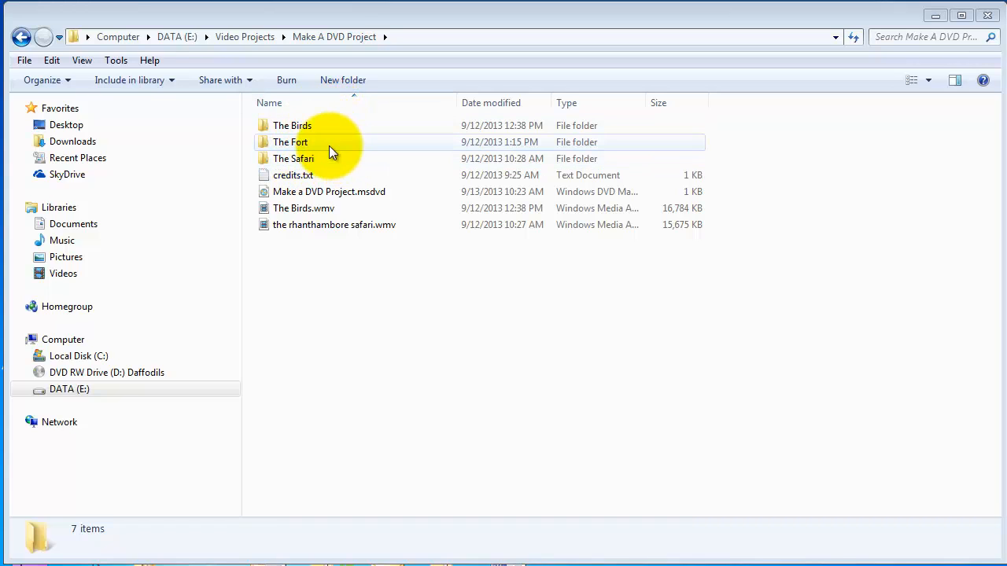
Look through the contents of The Safari folder and return to the Make A DVD Project folder
double_click(278, 160)
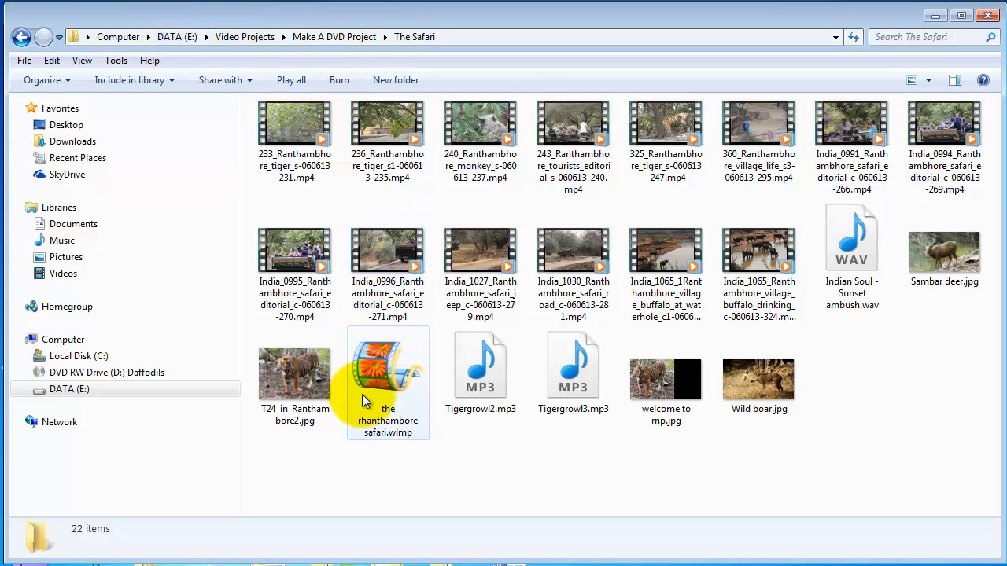
left_click(21, 37)
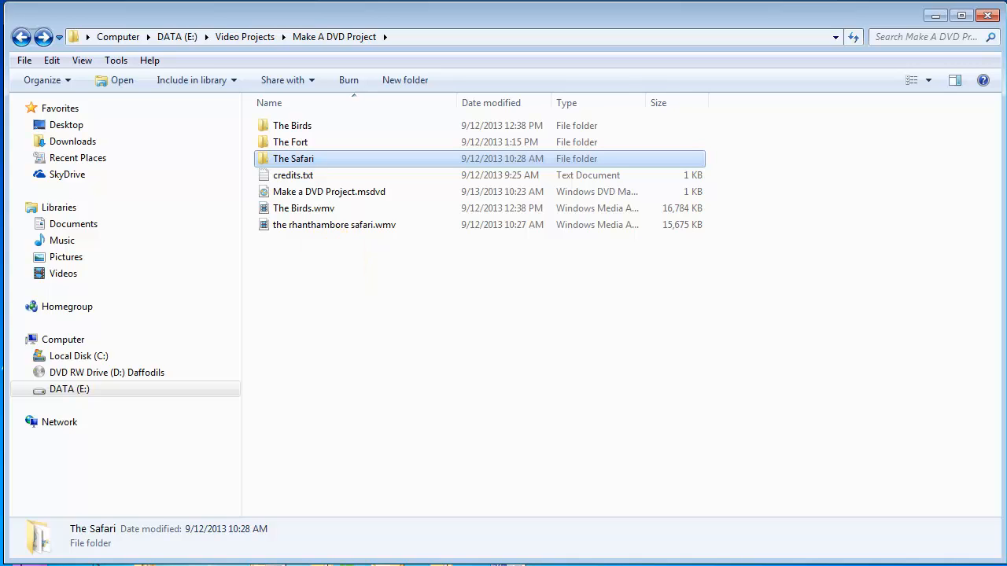
Launch Movie Maker and open the project the rhanthambore fort.wlmp from The Fort folder
key("super")
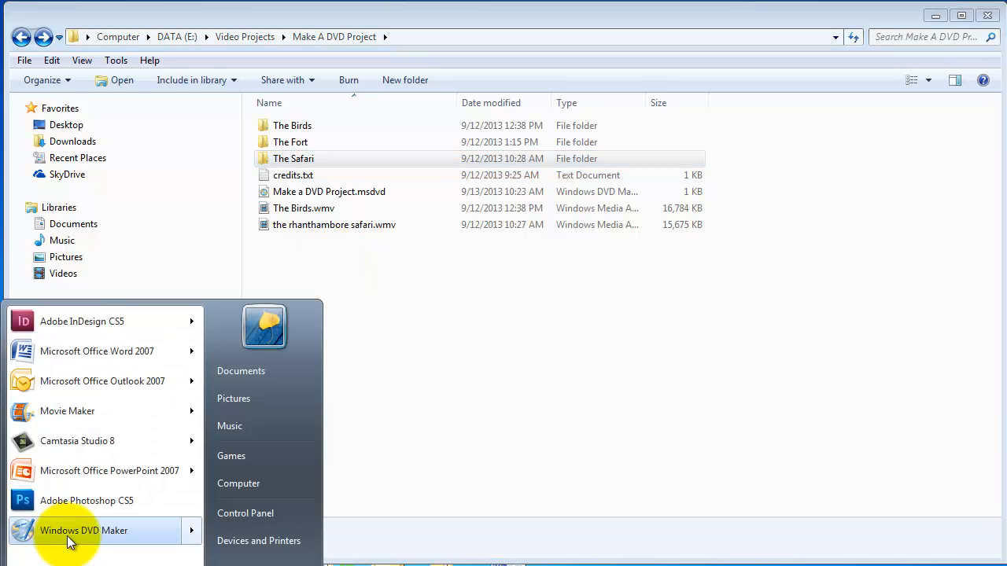
left_click(78, 415)
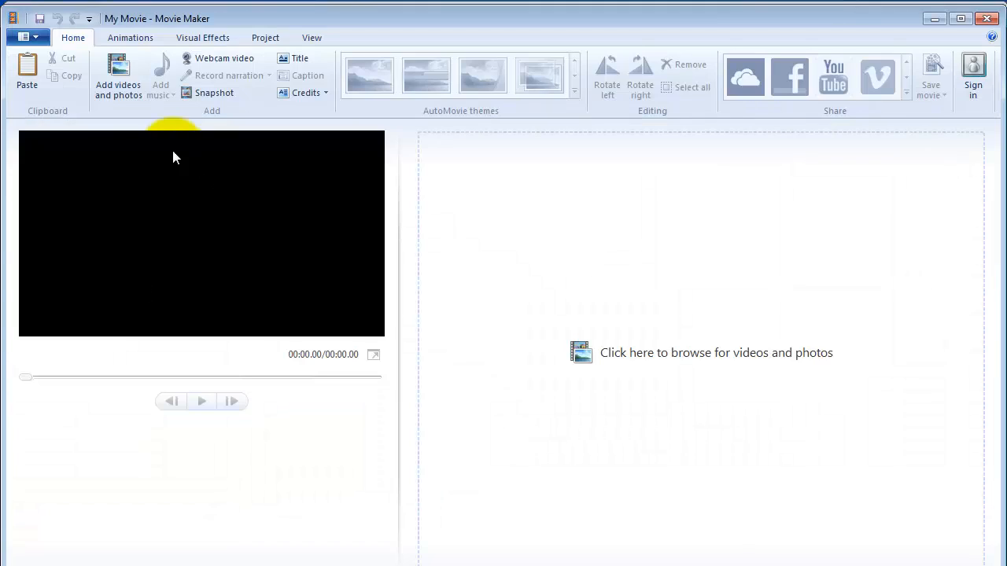
left_click(32, 36)
left_click(48, 98)
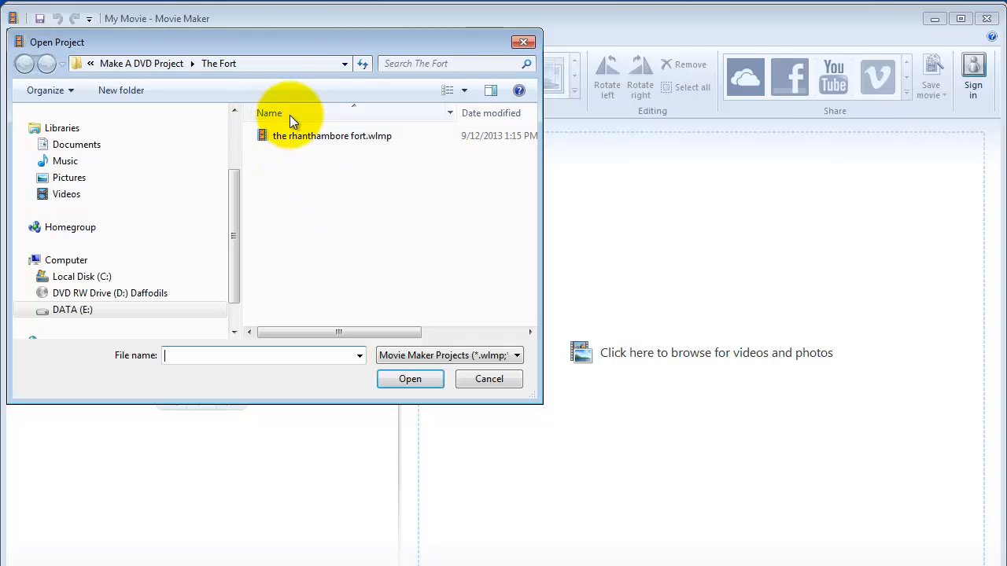
left_click(163, 63)
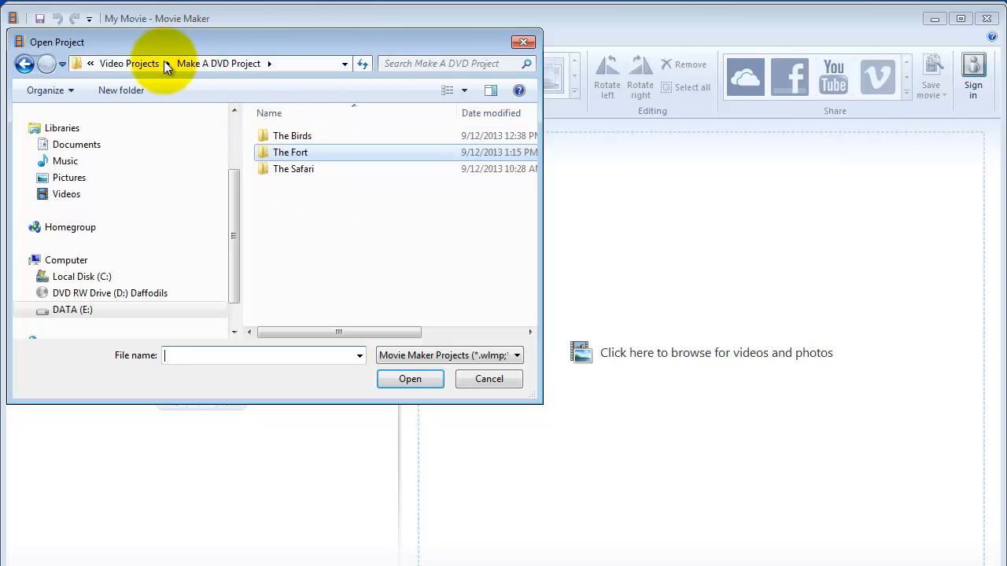
double_click(273, 153)
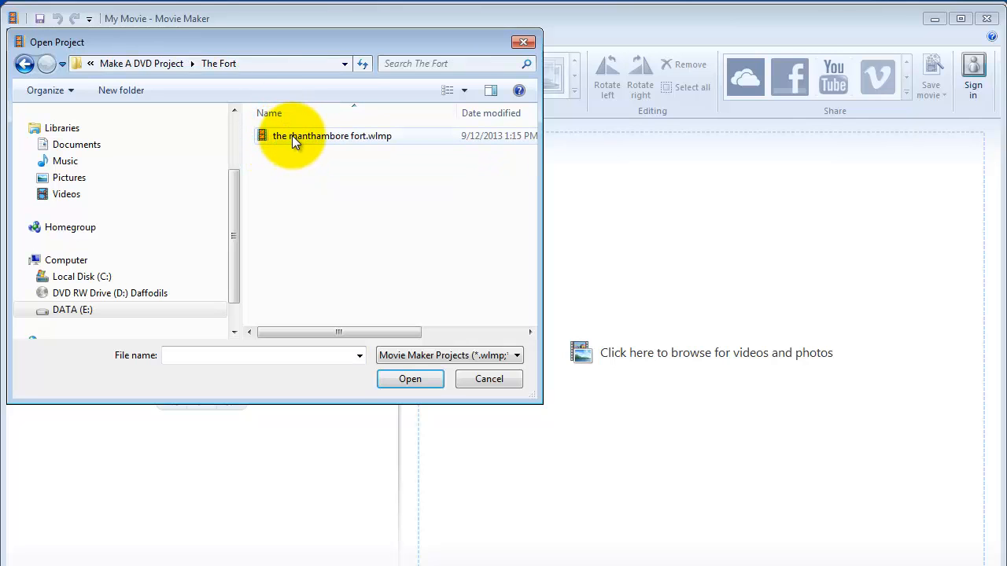
double_click(292, 135)
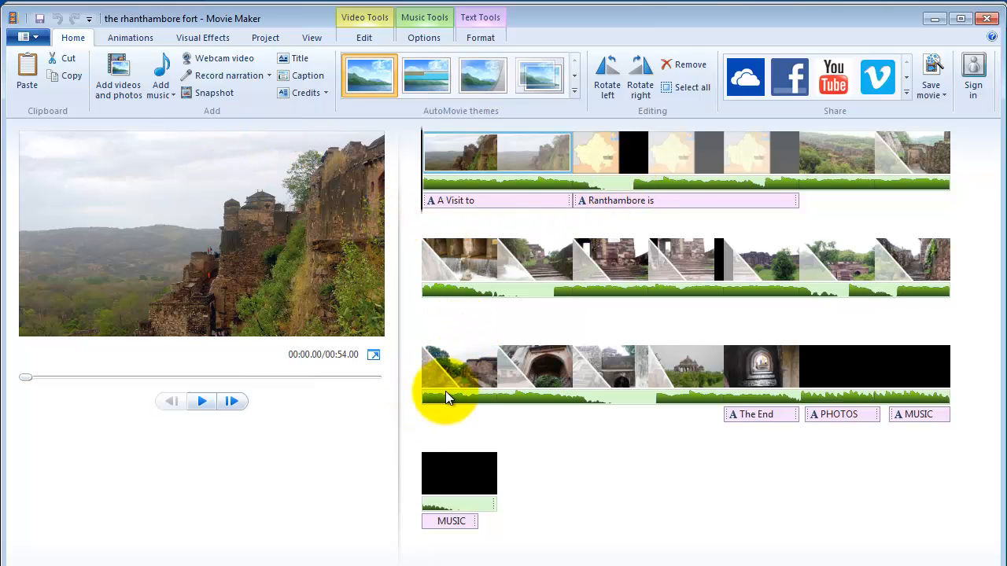
Preview the opening seconds of the fort movie and return the playhead to the start
left_click(203, 403)
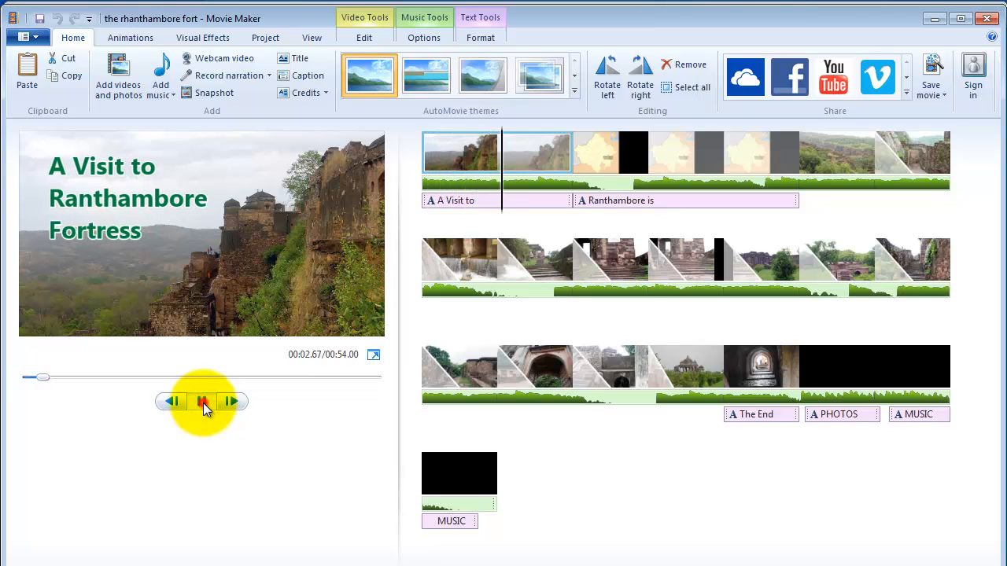
left_click(203, 404)
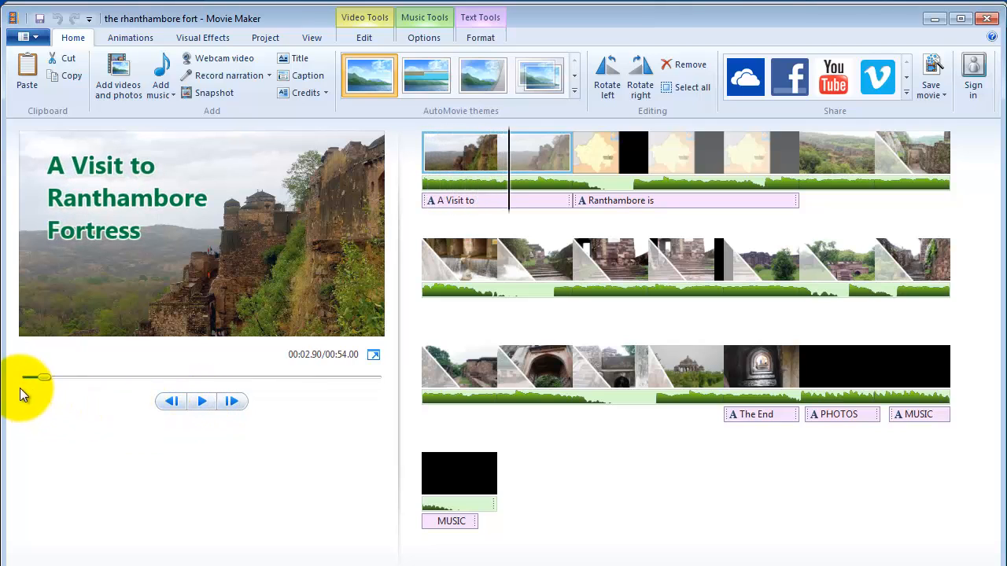
left_click_drag(44, 379, 12, 386)
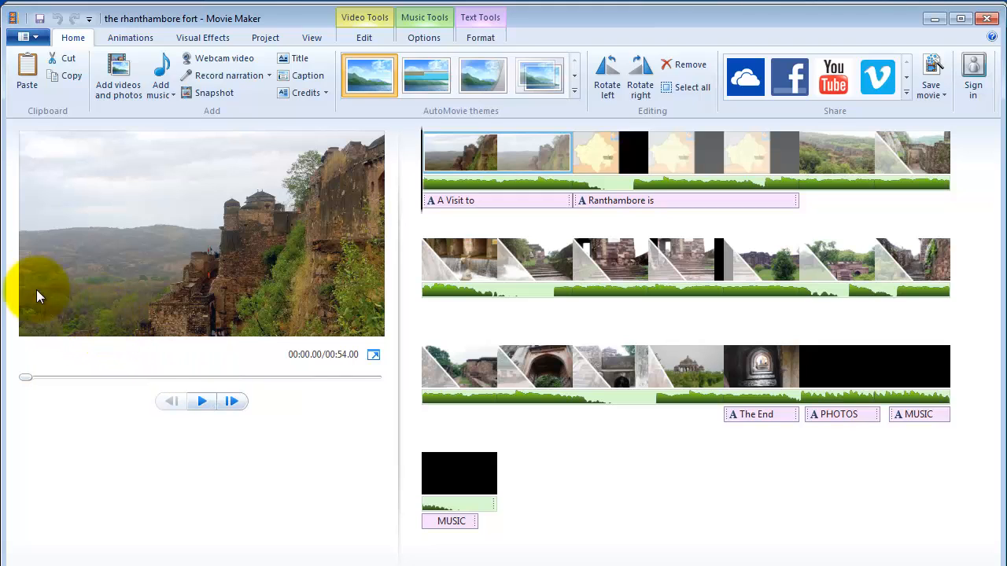
Save the movie with the Burn a DVD setting as the rhanthambore fort.wmv in the Make A DVD Project folder
left_click(32, 41)
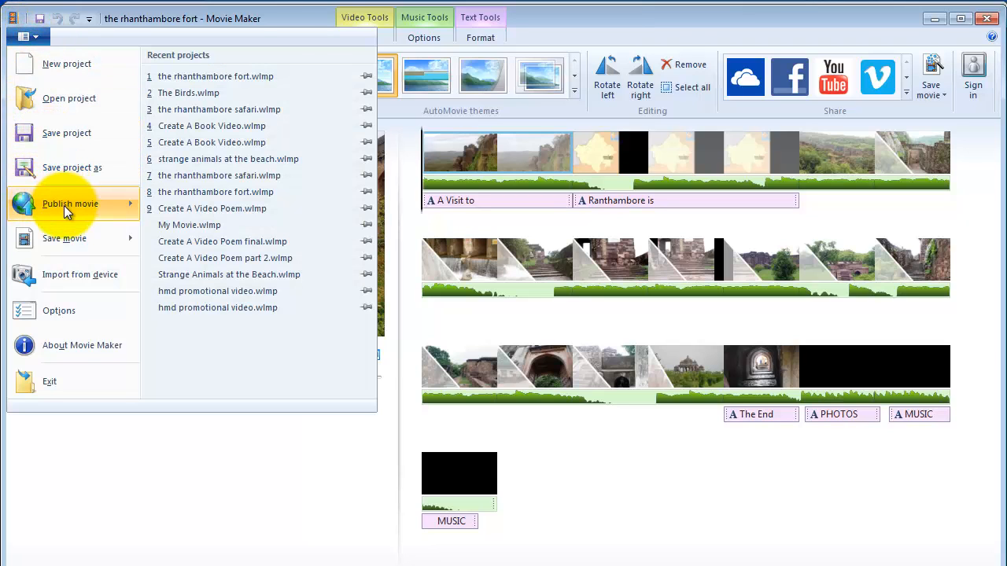
mouse_move(63, 247)
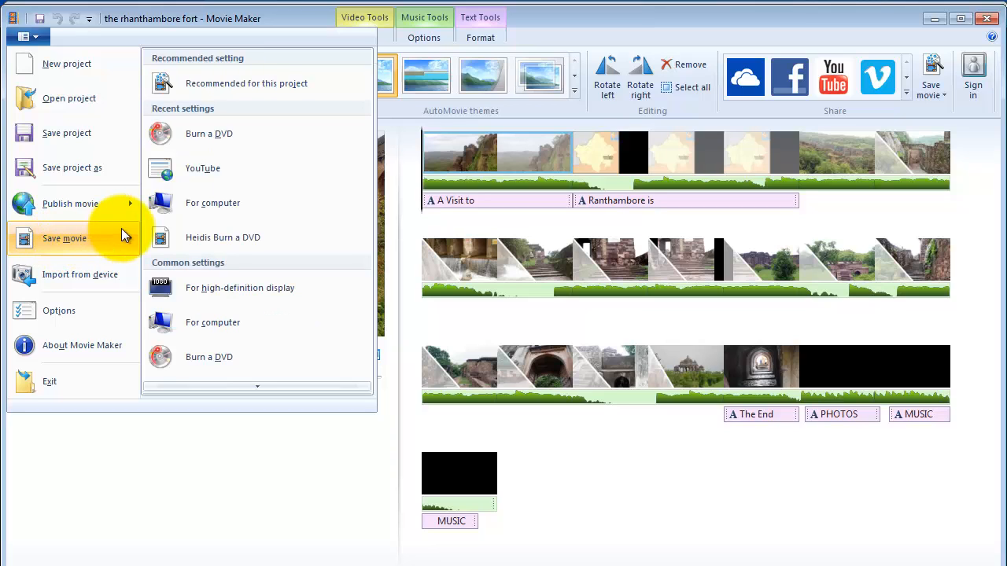
mouse_move(203, 143)
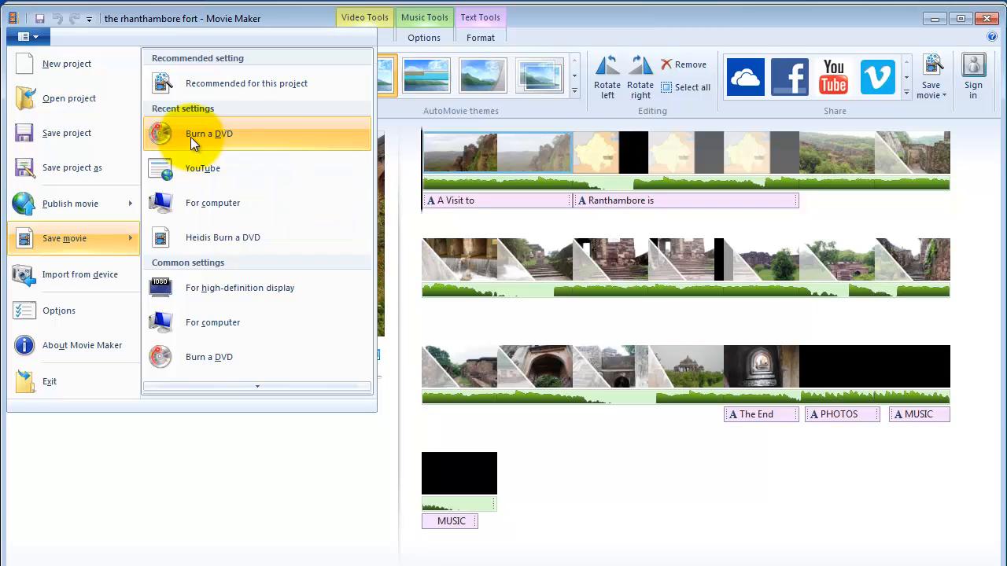
left_click(190, 137)
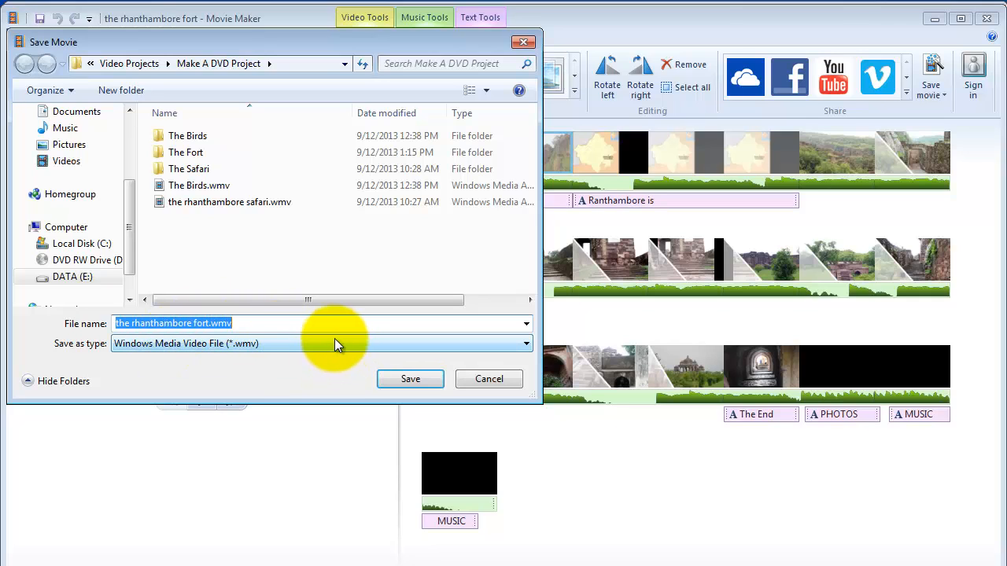
left_click(416, 381)
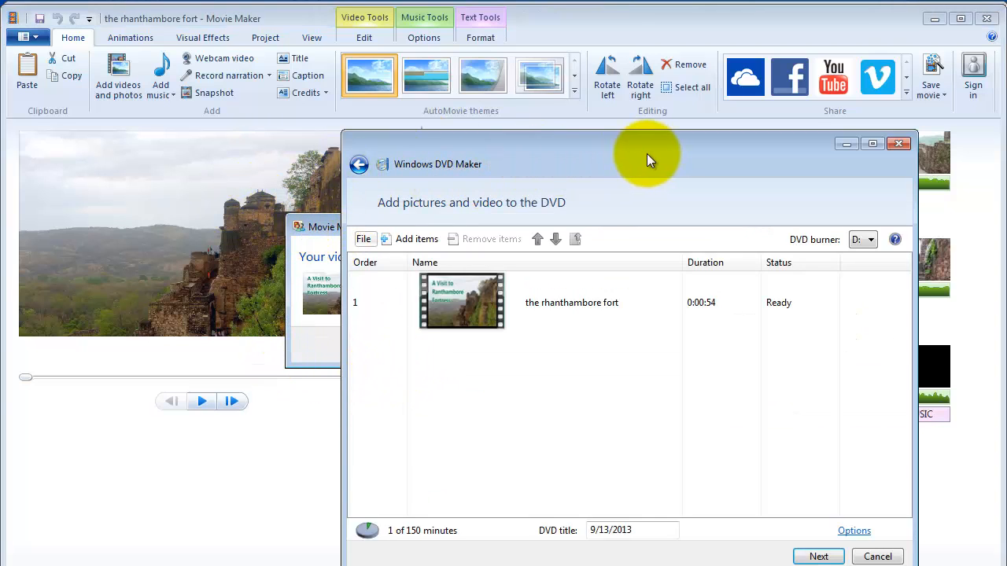
Set the Windows DVD Maker window aside and play the first seconds of the exported fort video, closing the player
left_click_drag(646, 153, 590, 150)
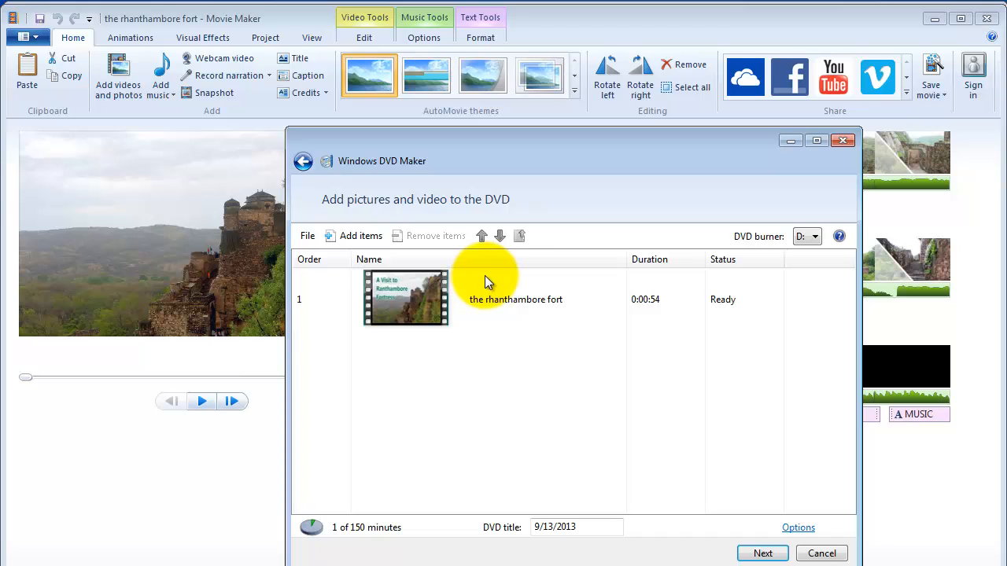
left_click(789, 142)
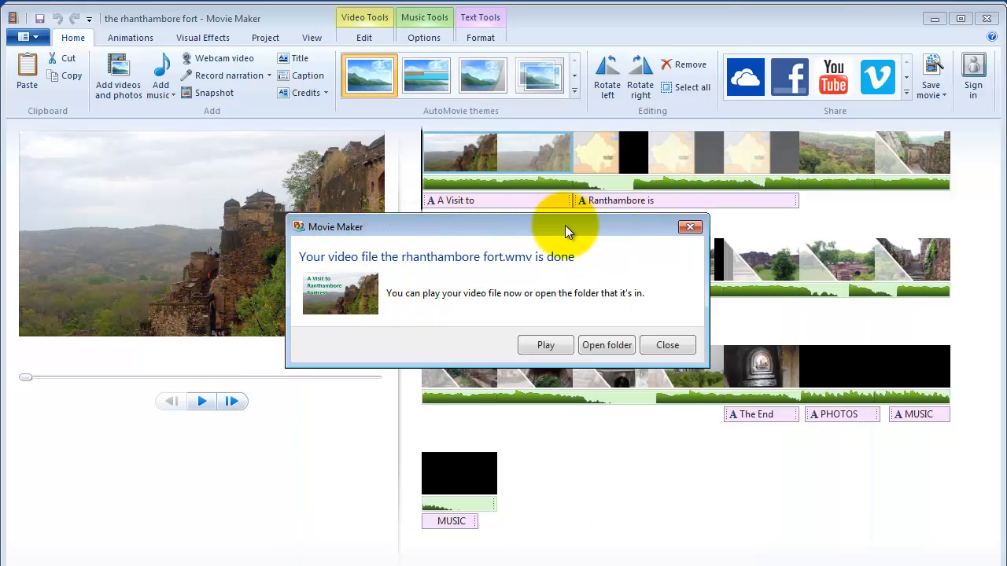
left_click(544, 347)
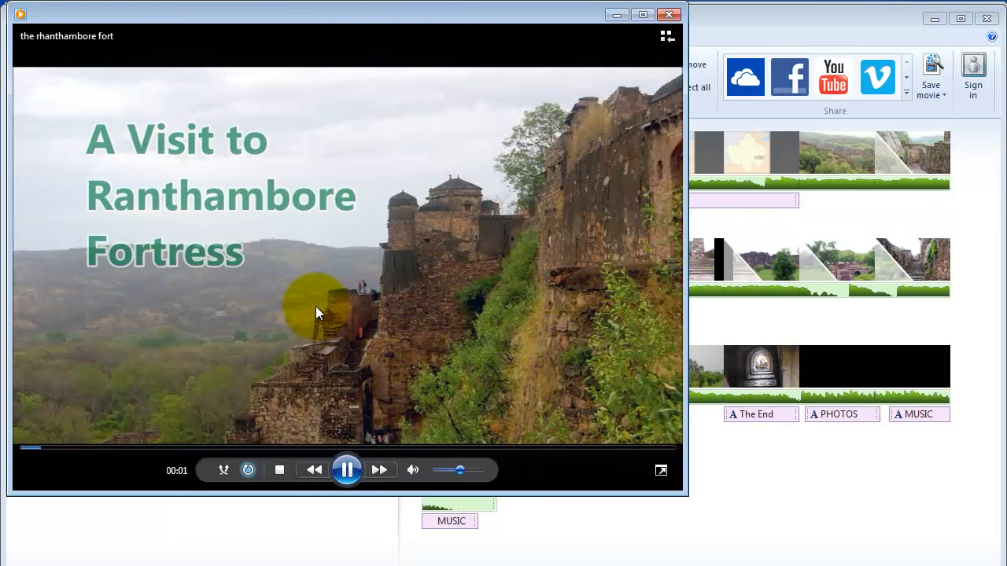
left_click(348, 470)
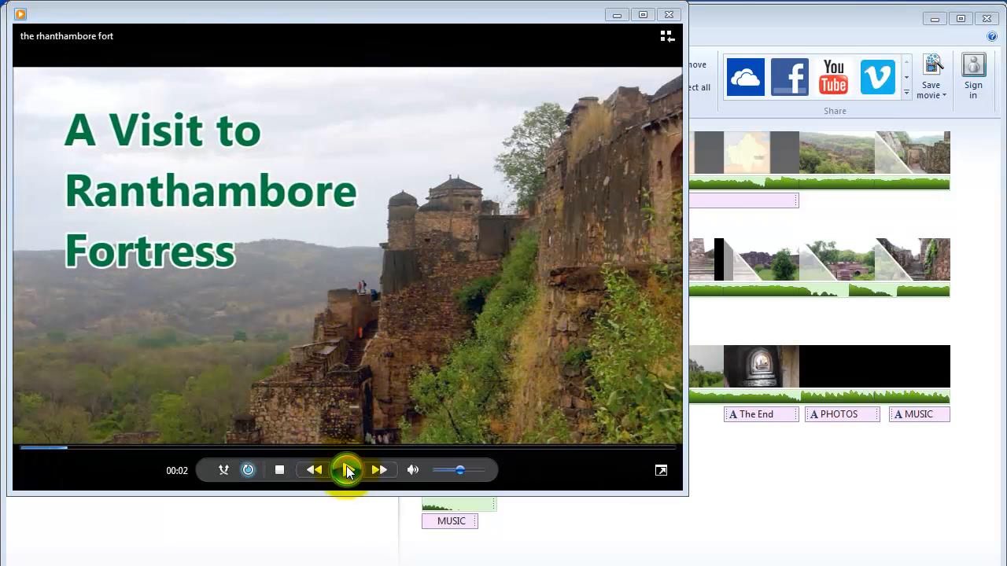
left_click(668, 19)
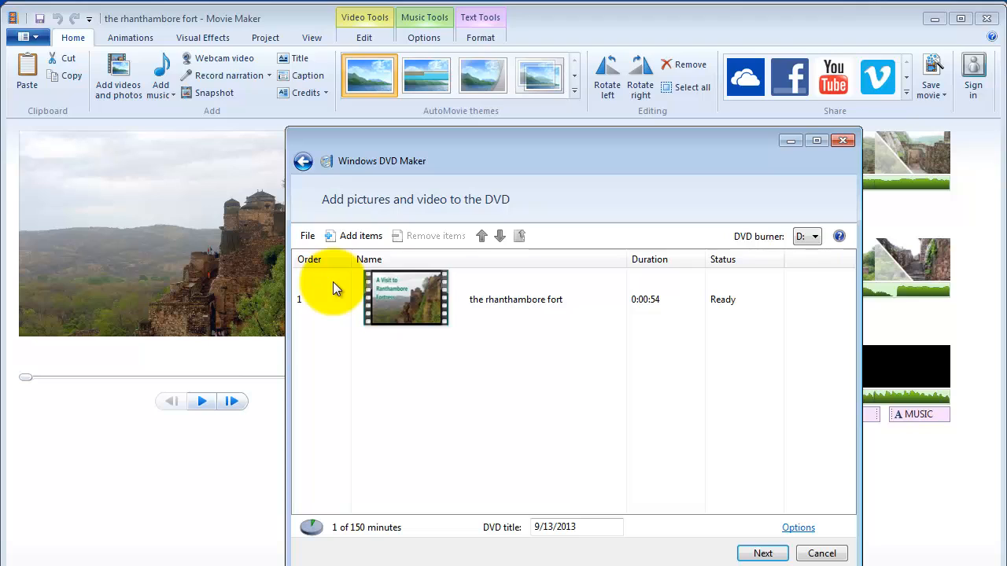
In Windows DVD Maker, open the project Make a DVD Project.msdvd without saving the current one
left_click(309, 236)
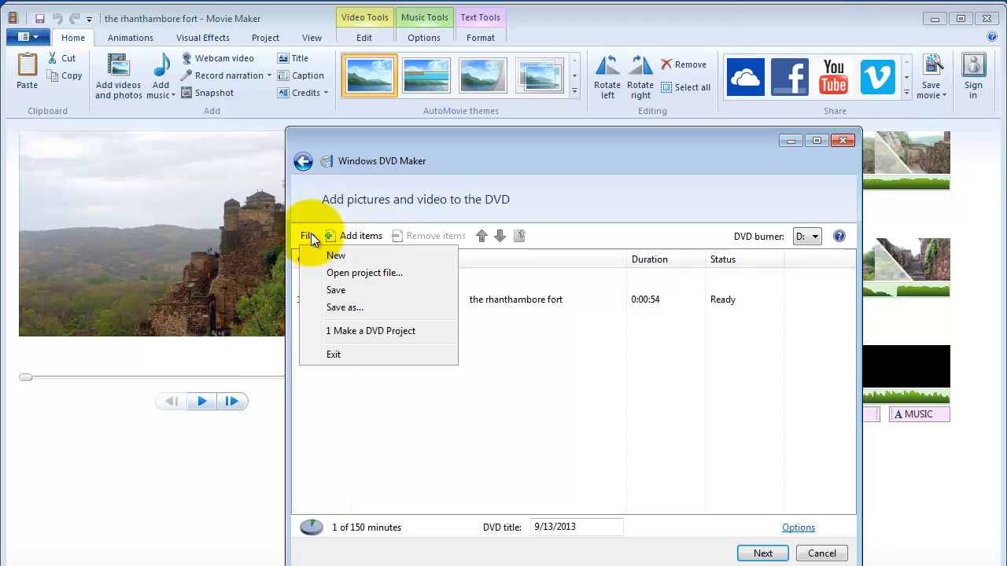
left_click(335, 274)
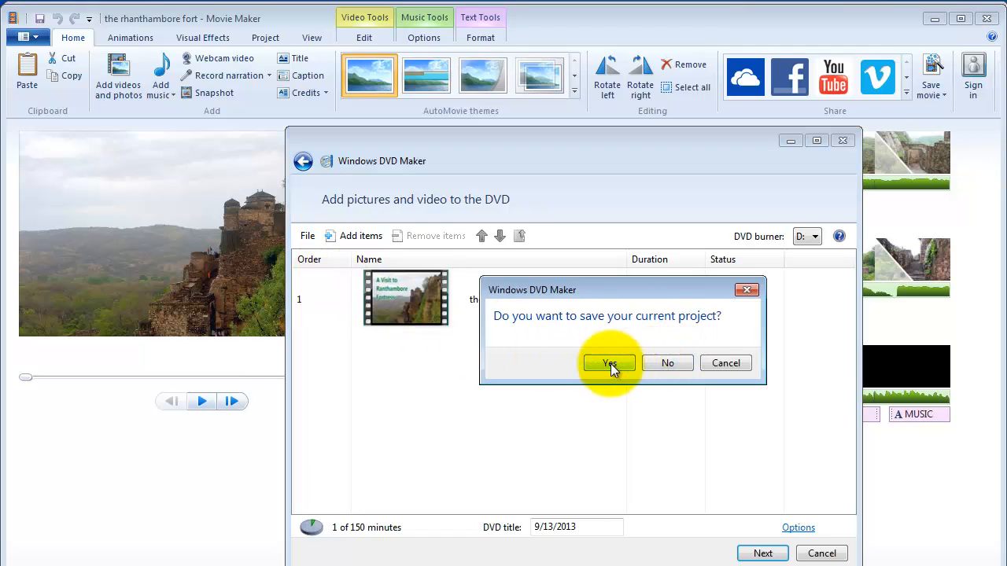
left_click(669, 363)
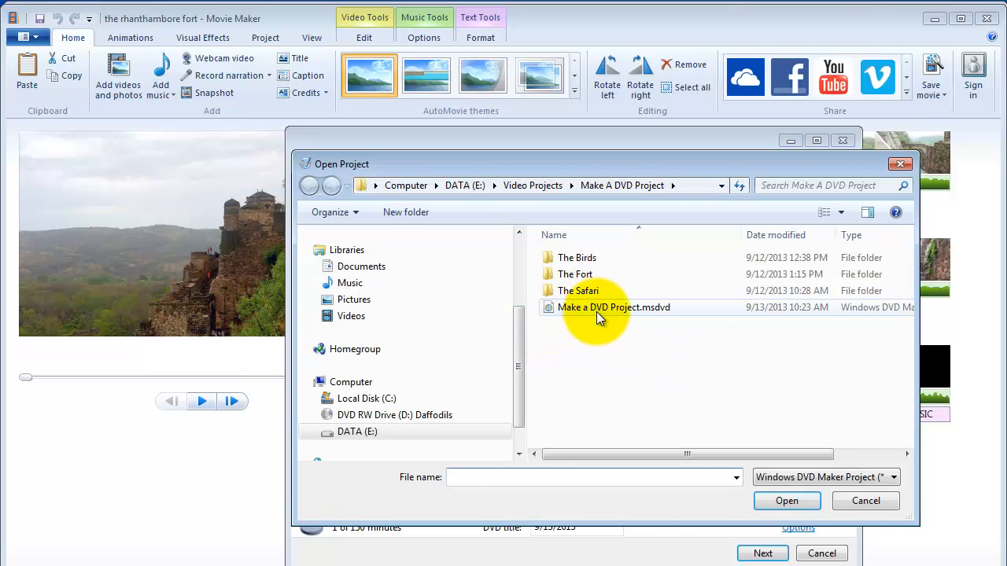
left_click(597, 311)
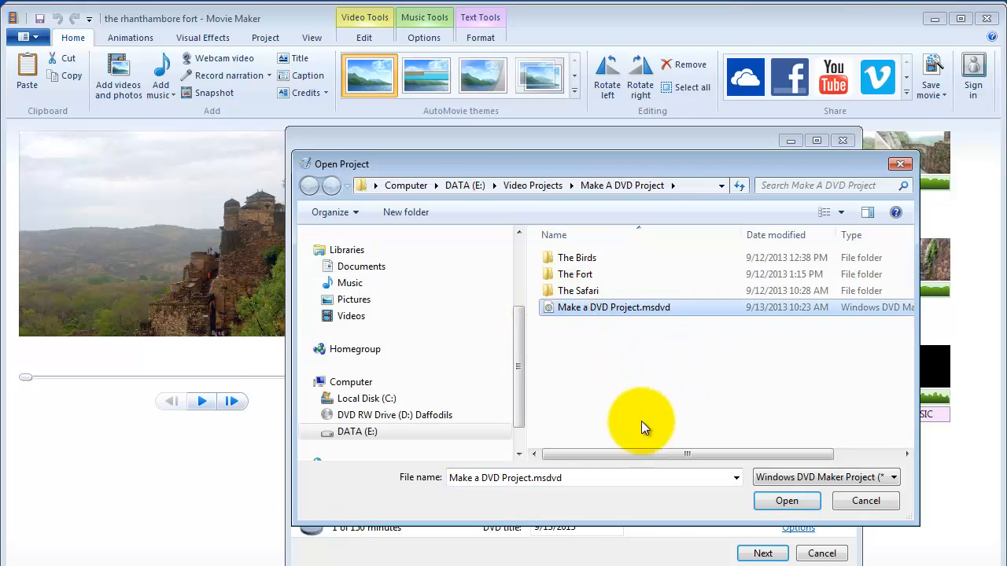
left_click(804, 503)
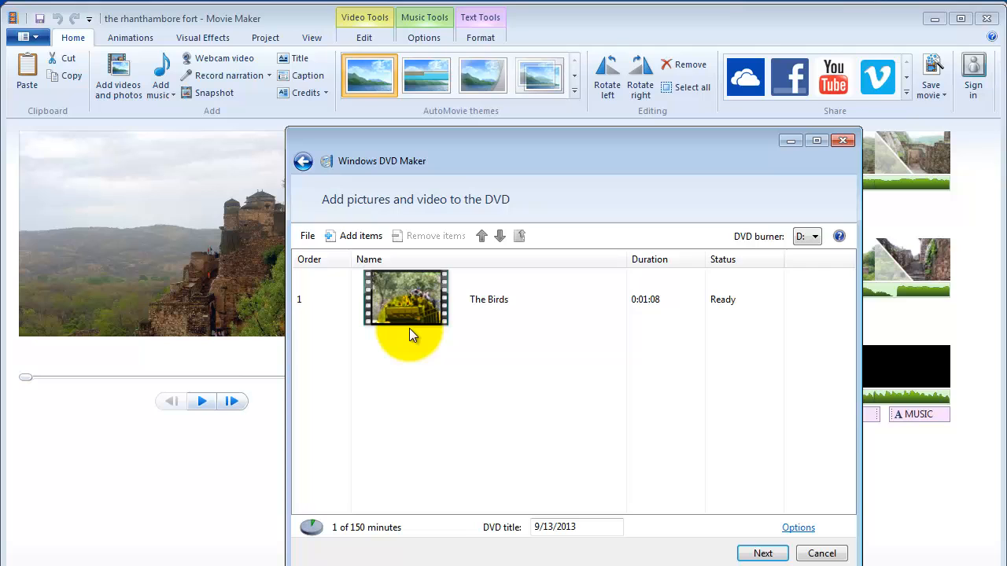
Add the rhanthambore fort.wmv and the rhanthambore safari.wmv to the DVD
left_click(350, 237)
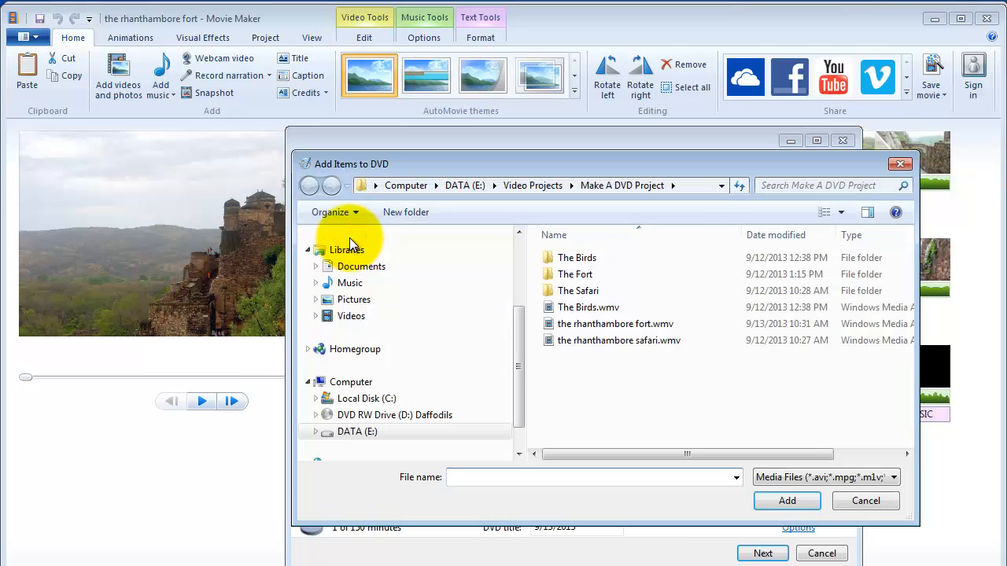
left_click(593, 328)
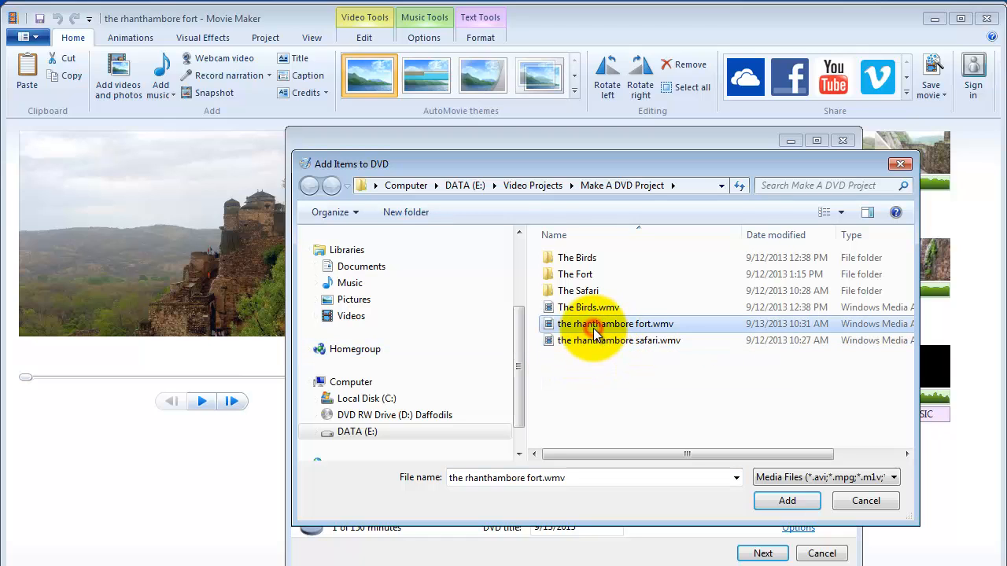
left_click(784, 500)
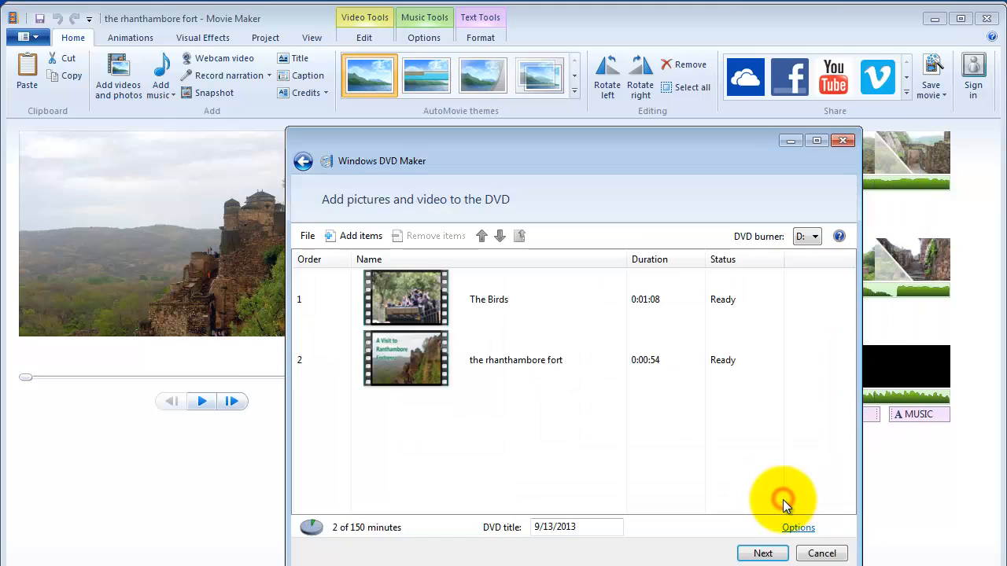
left_click(367, 237)
left_click(604, 341)
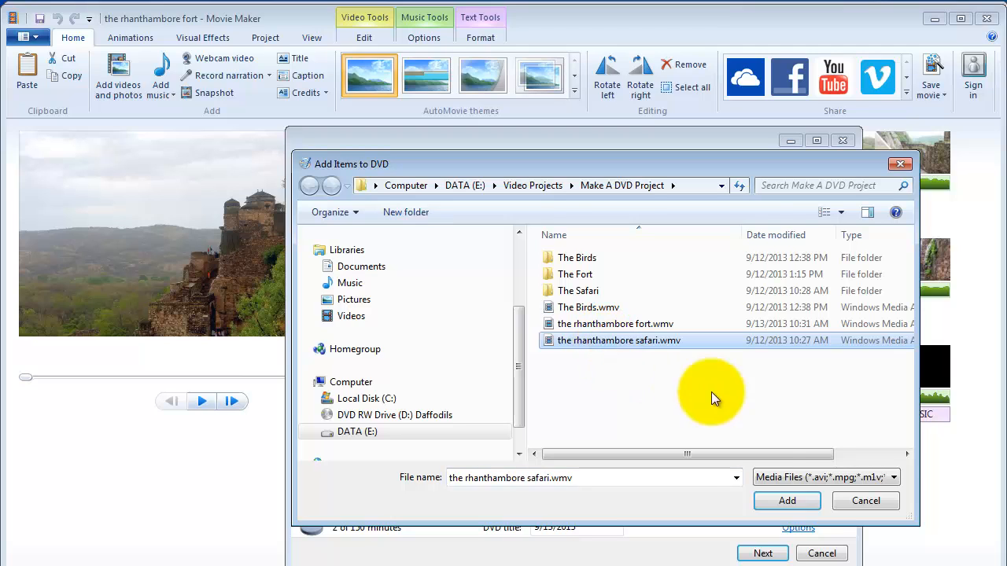
left_click(783, 501)
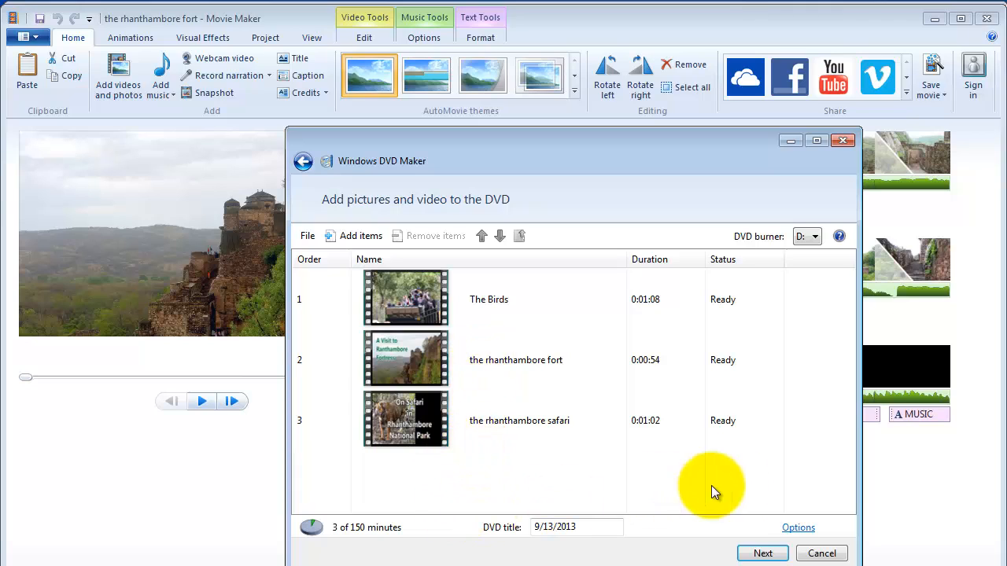
Set the DVD playback option to Start with DVD menu, keeping the 4:3 aspect ratio and NTSC video format
left_click(807, 532)
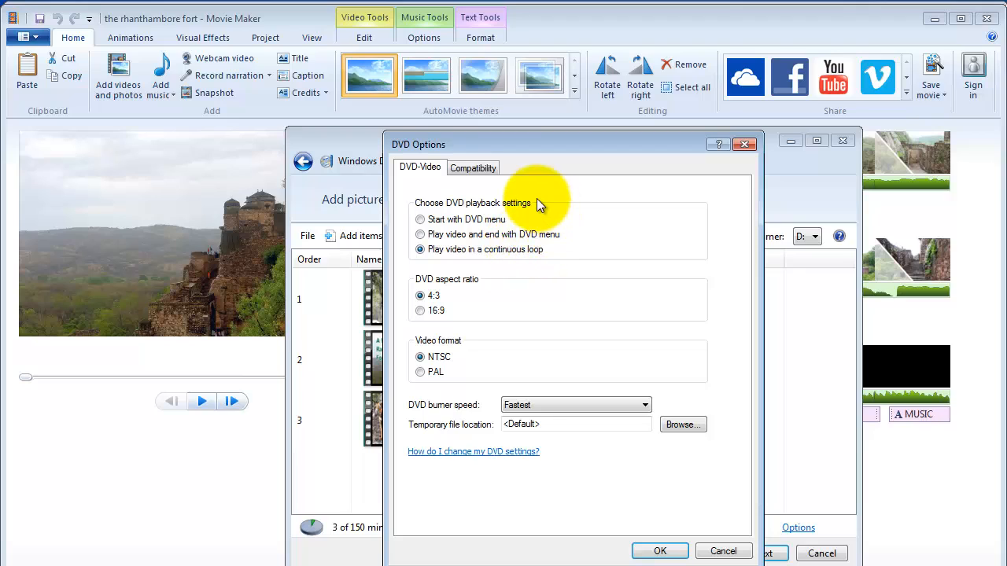
left_click(422, 218)
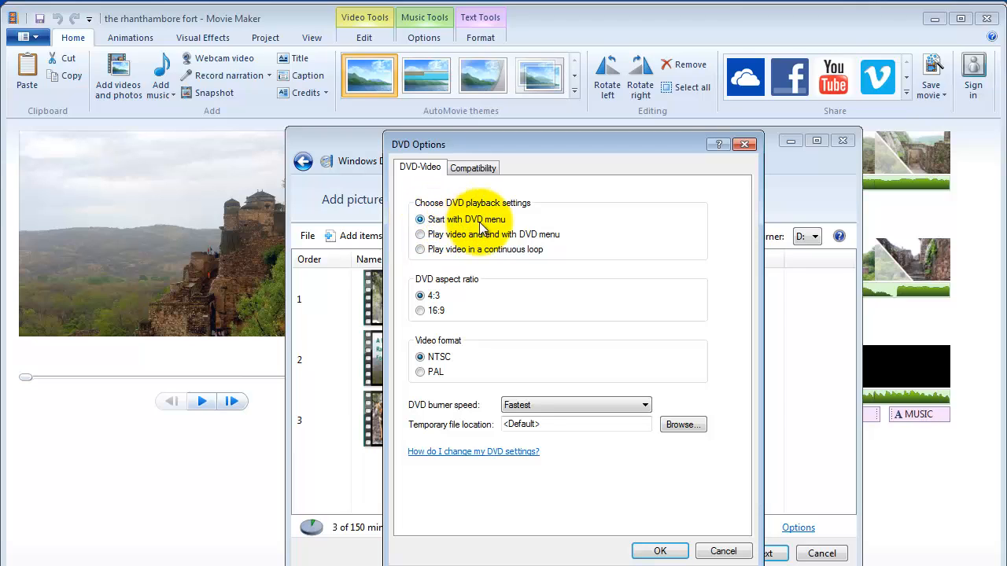
left_click(428, 251)
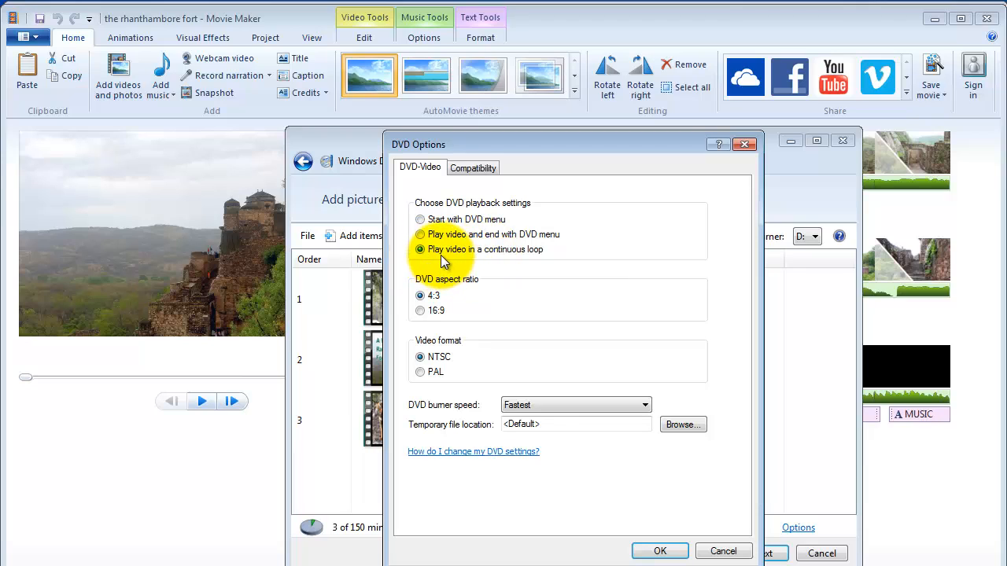
left_click(420, 221)
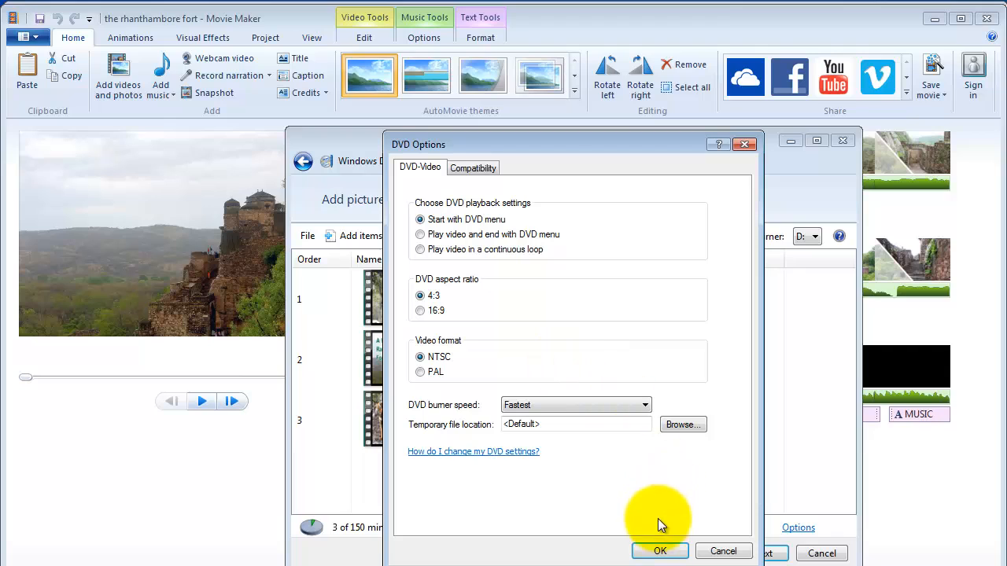
left_click(661, 550)
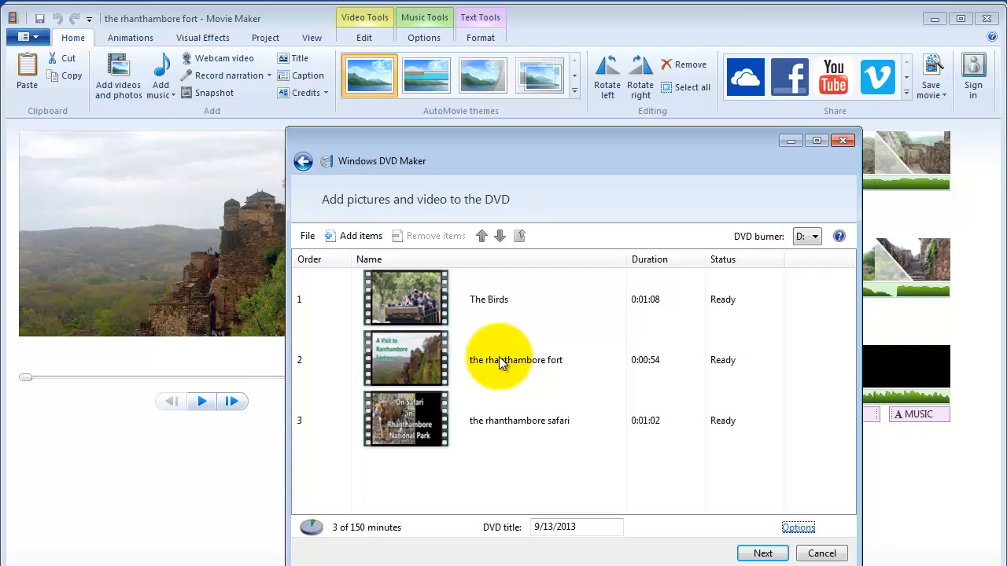
Move the rhanthambore safari video up to first place in the DVD's item order
left_click(438, 424)
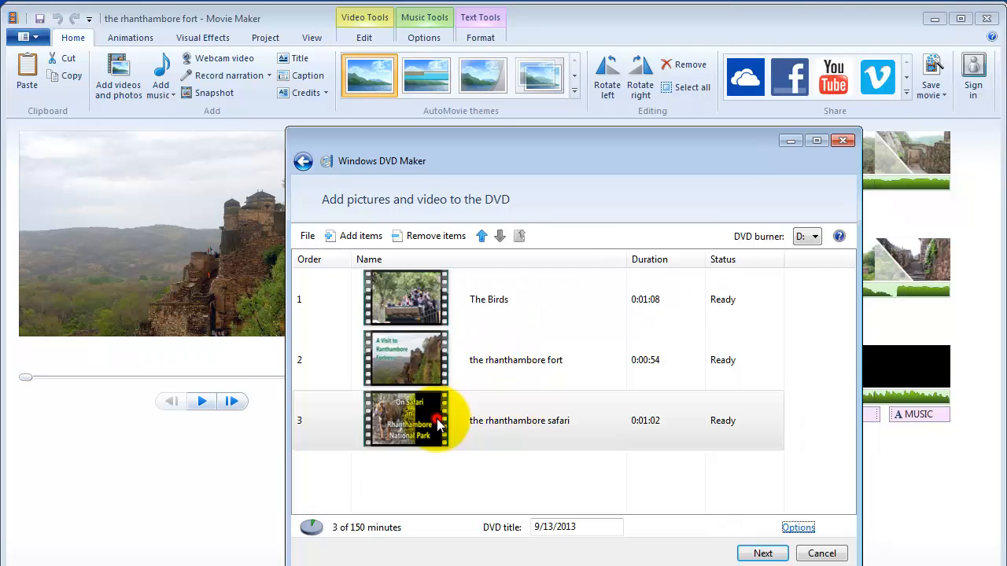
left_click(481, 236)
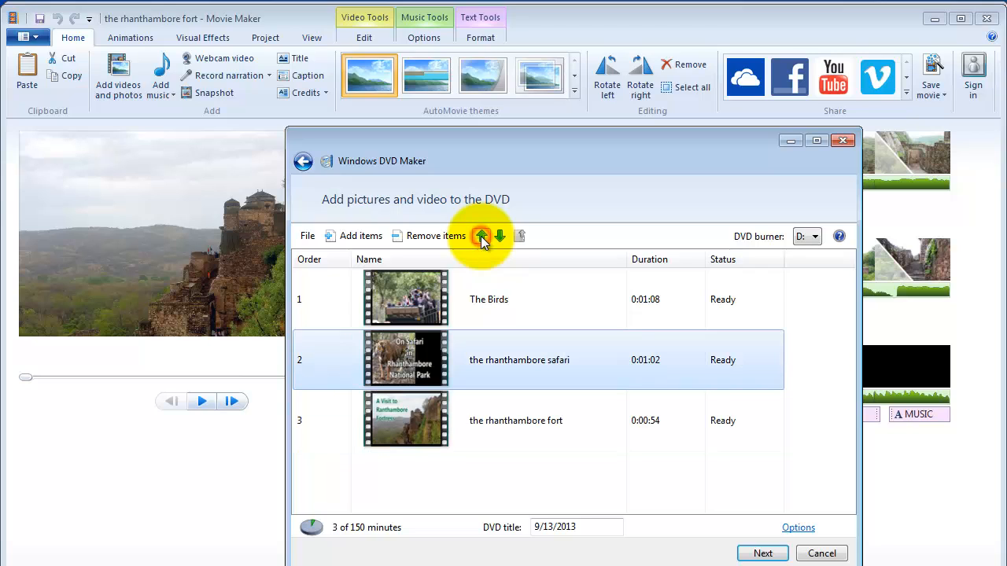
left_click(481, 236)
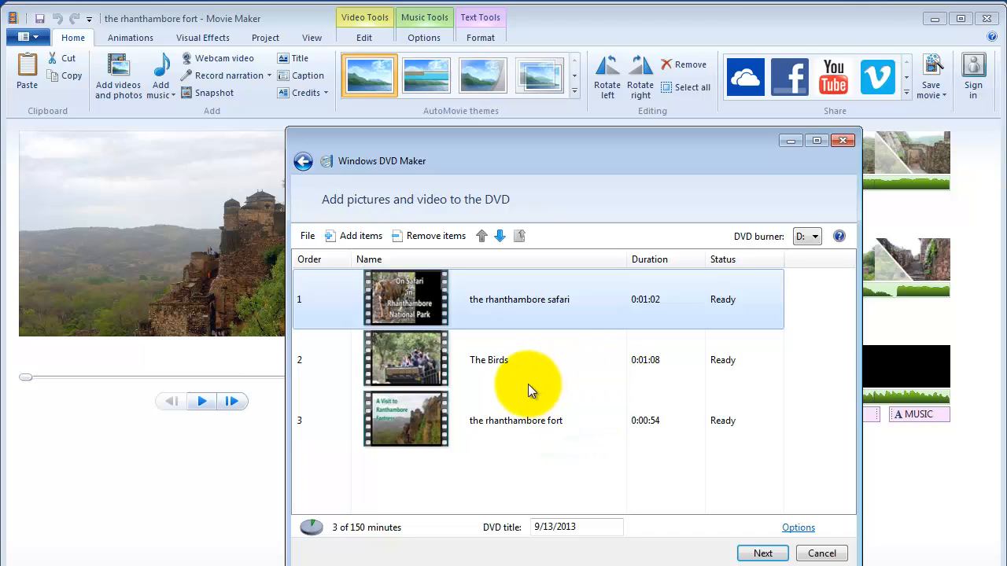
Save the DVD project under its existing name and close Windows DVD Maker
left_click(307, 235)
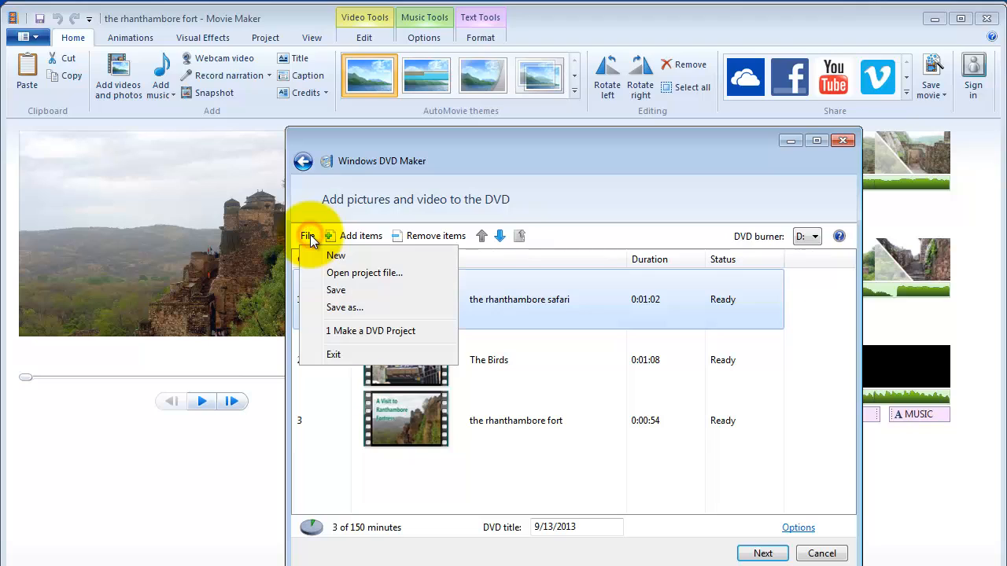
left_click(336, 291)
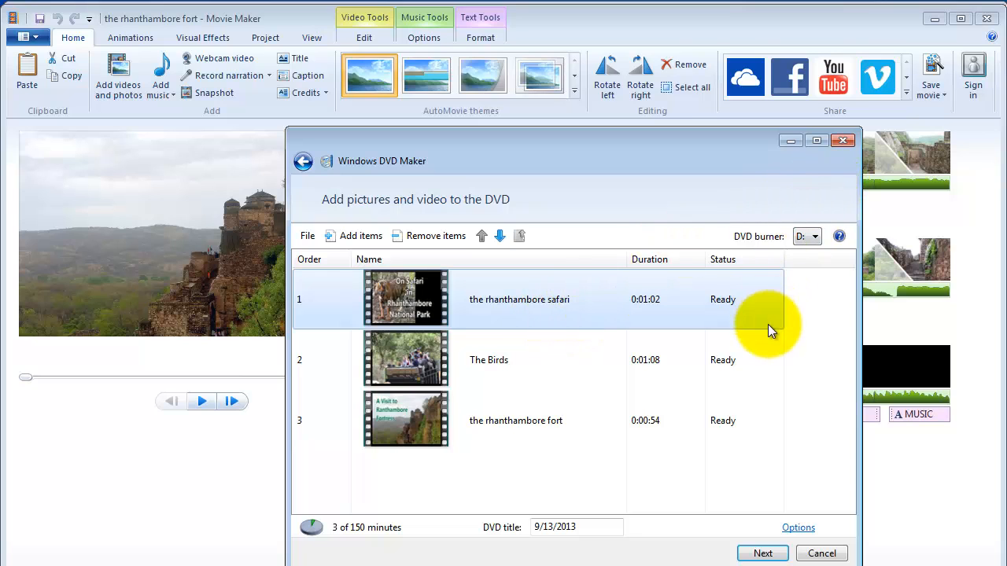
left_click(840, 140)
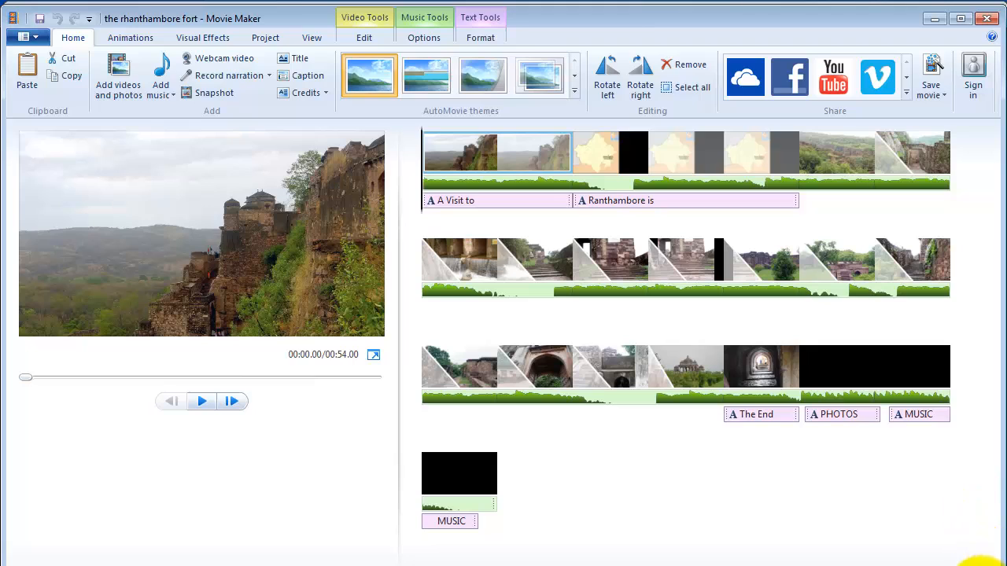